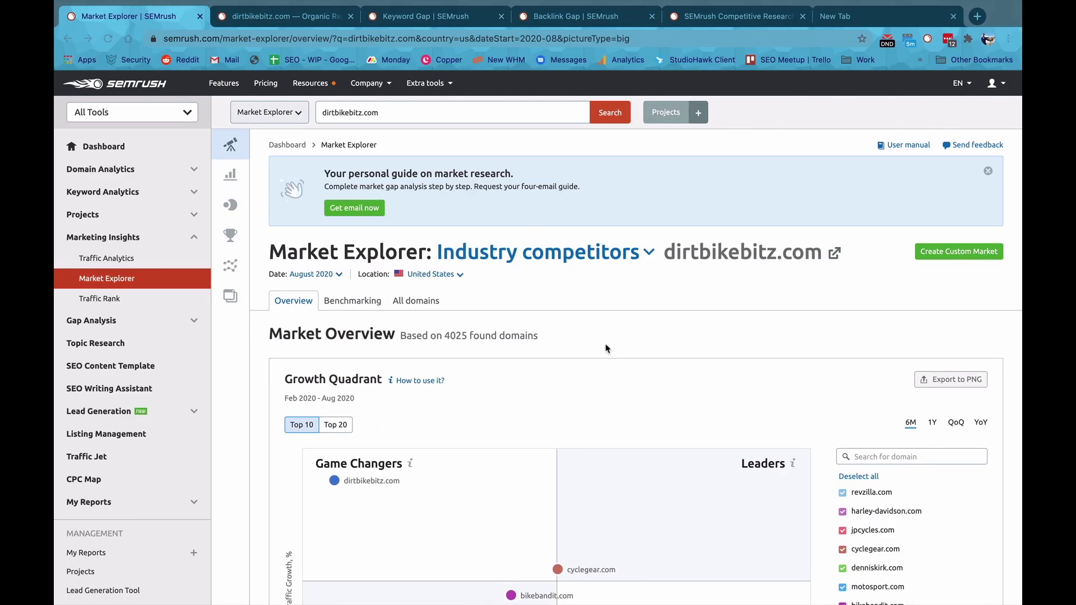
scroll(607, 346, "down", 2)
scroll(609, 337, "down", 3)
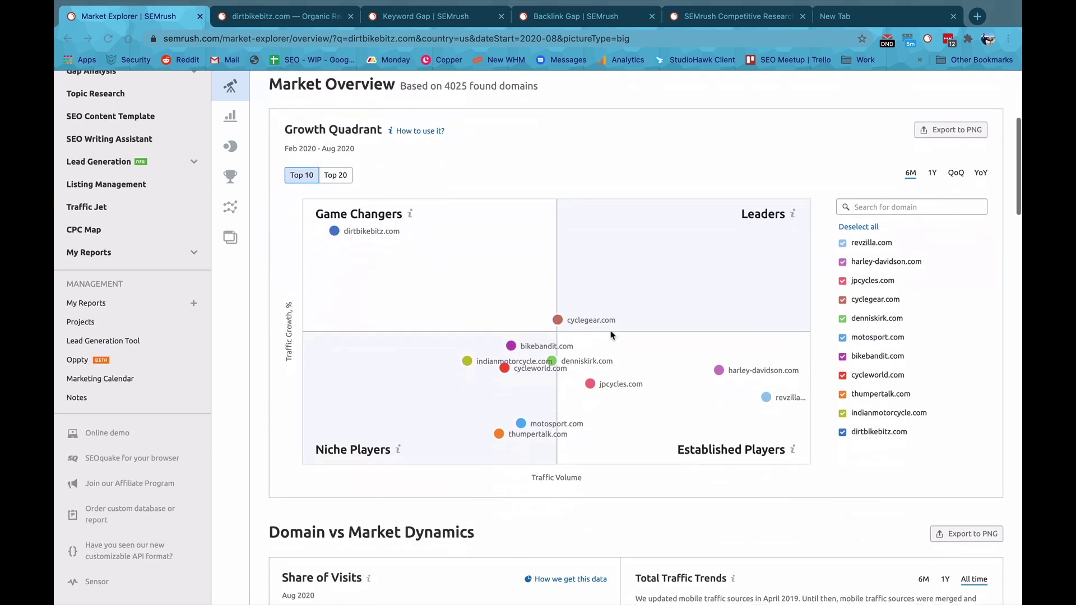
scroll(610, 333, "up", 1)
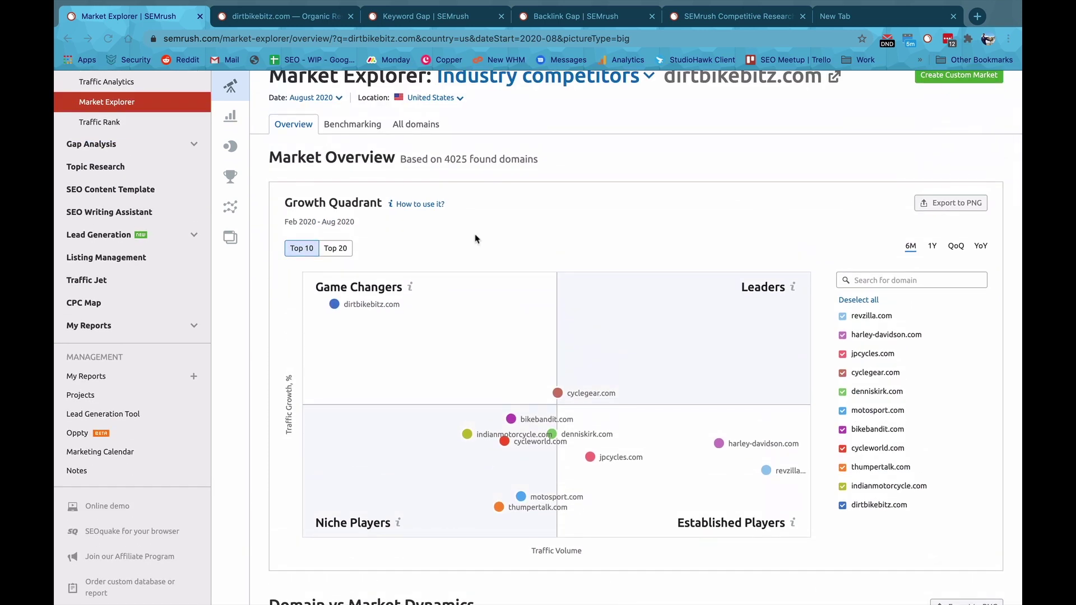
scroll(475, 239, "down", 1)
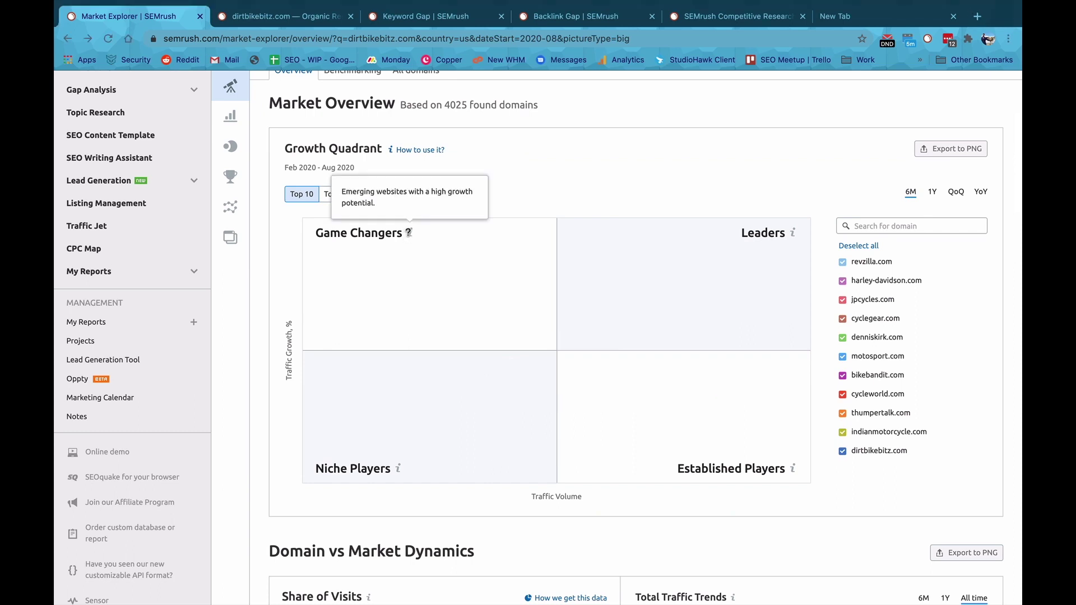
scroll(541, 340, "down", 1)
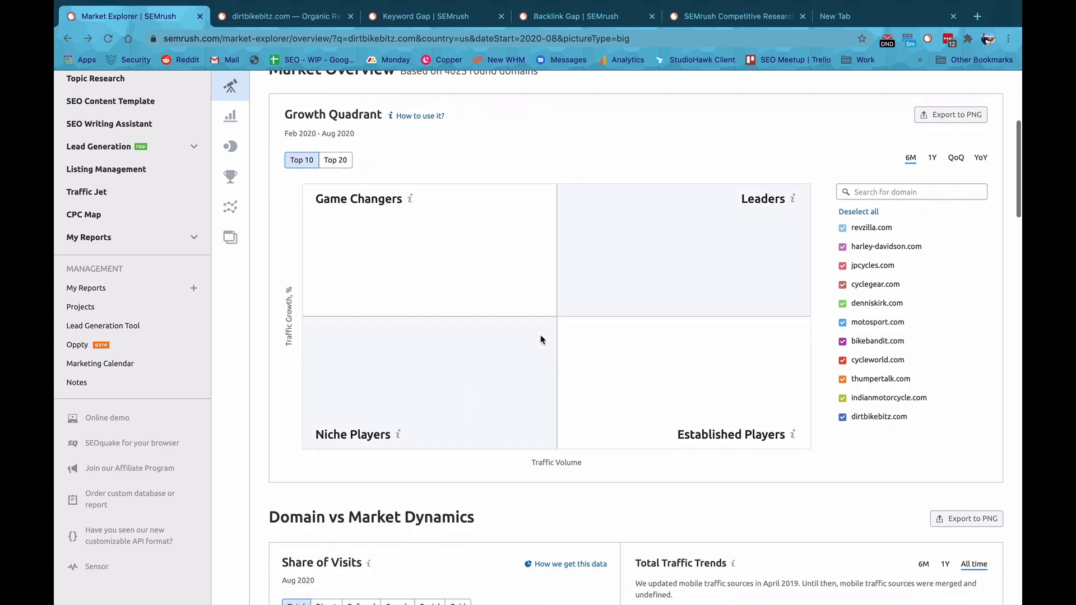
mouse_move(554, 308)
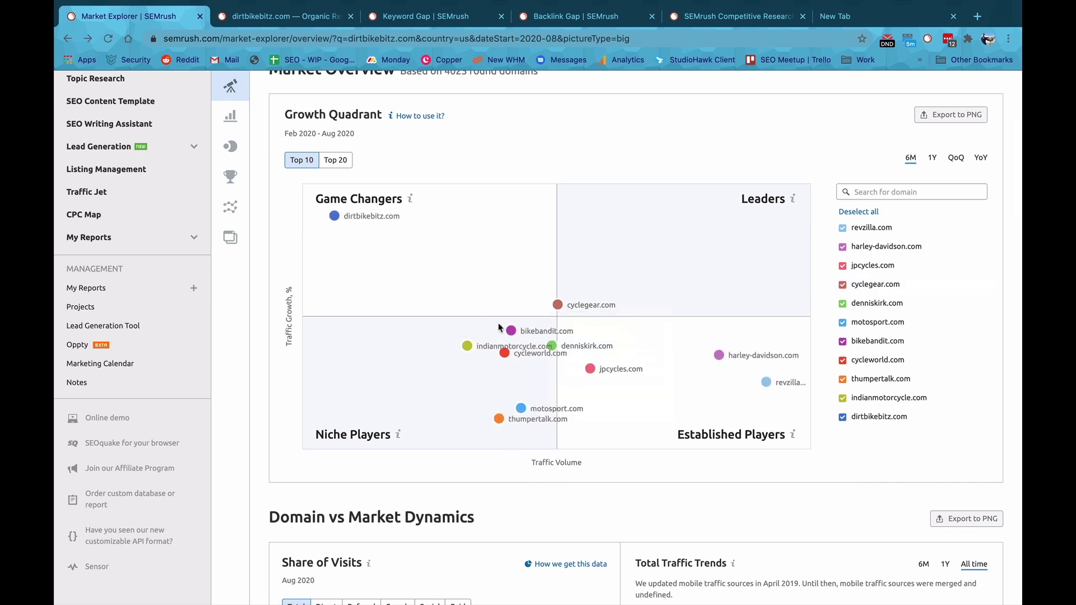
scroll(761, 401, "down", 1)
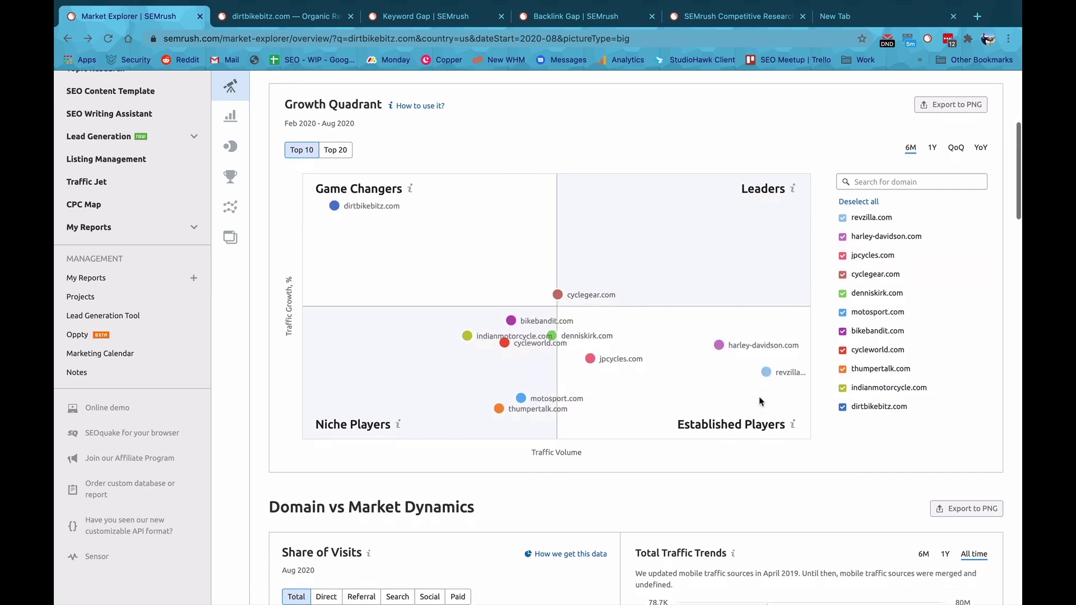
scroll(761, 401, "down", 5)
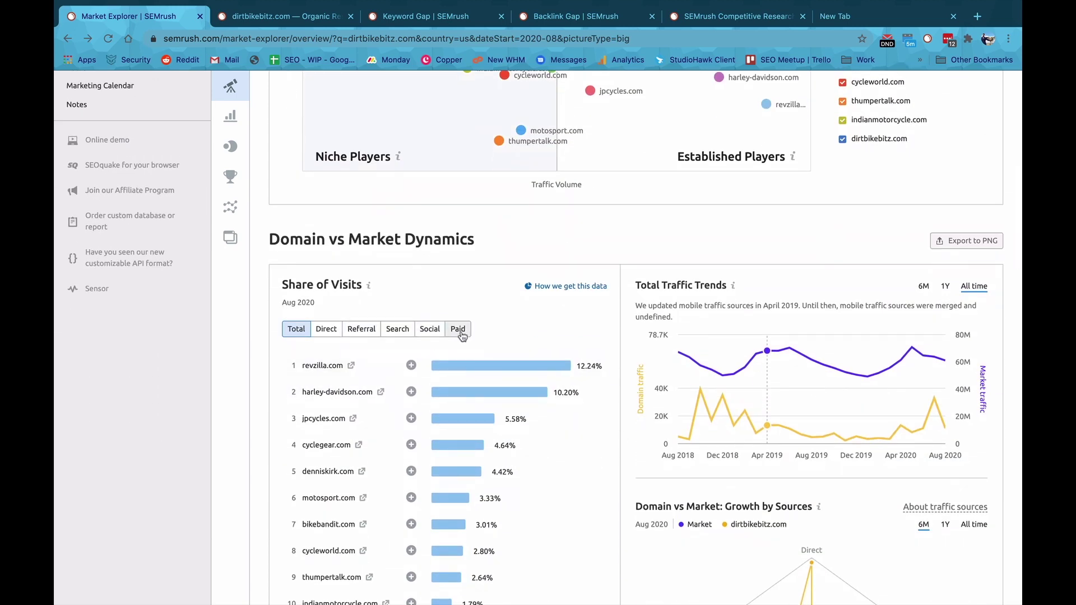
Browse the Top Pages and Audience Insights reports for dirtbikebitz.com.
left_click(229, 173)
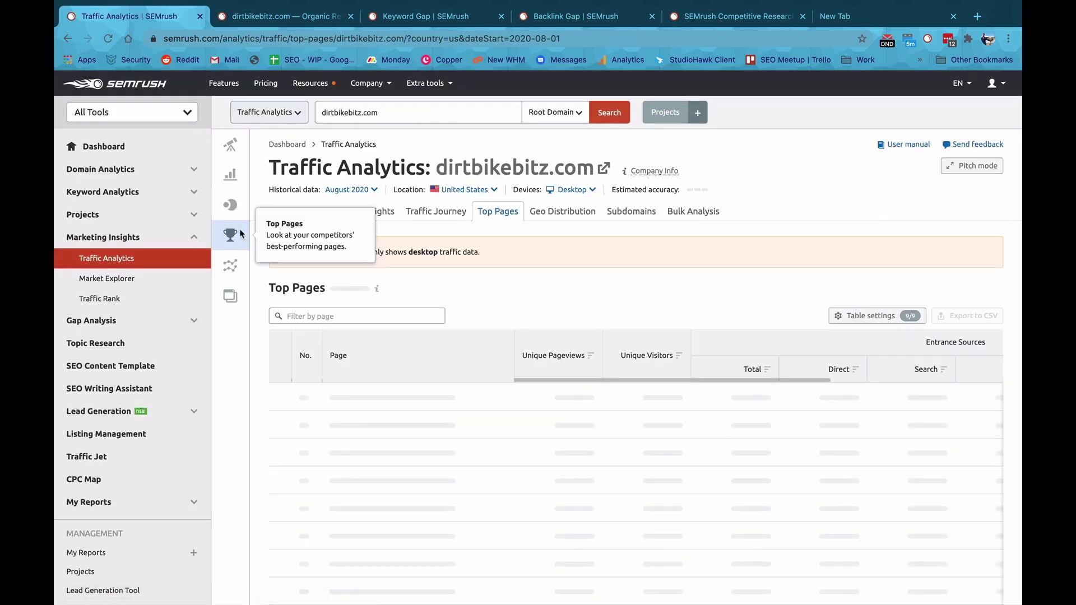
scroll(464, 262, "down", 1)
scroll(464, 262, "down", 1)
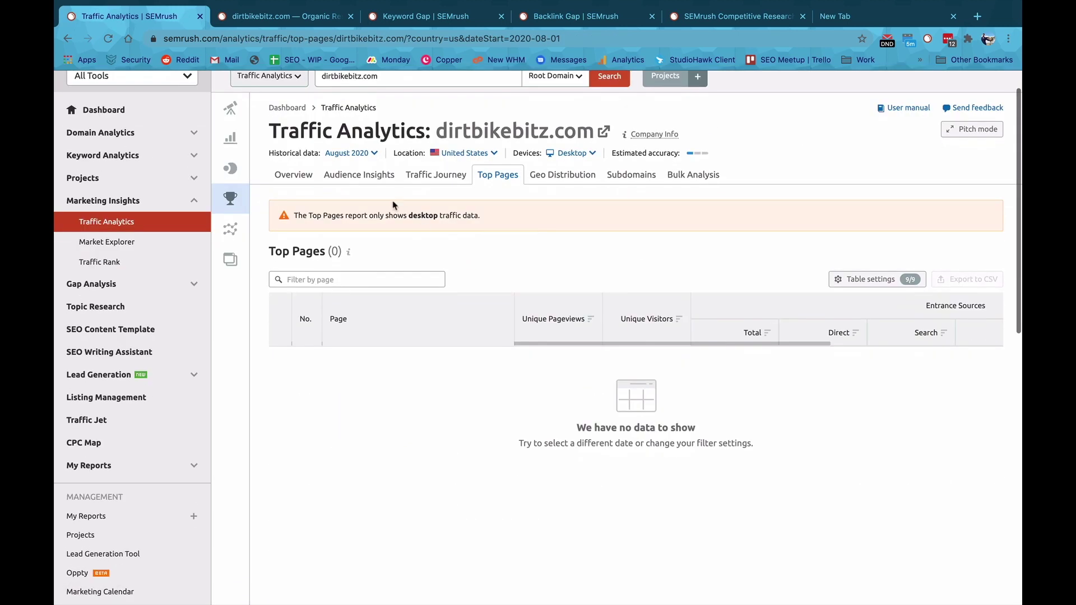
left_click(359, 174)
scroll(498, 300, "down", 2)
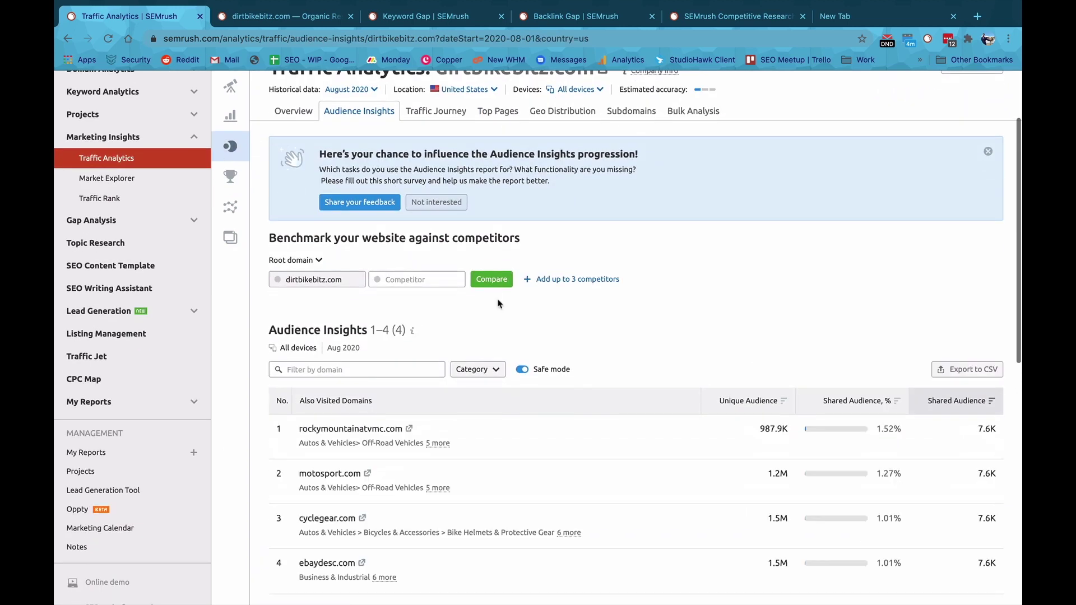
scroll(502, 335, "down", 3)
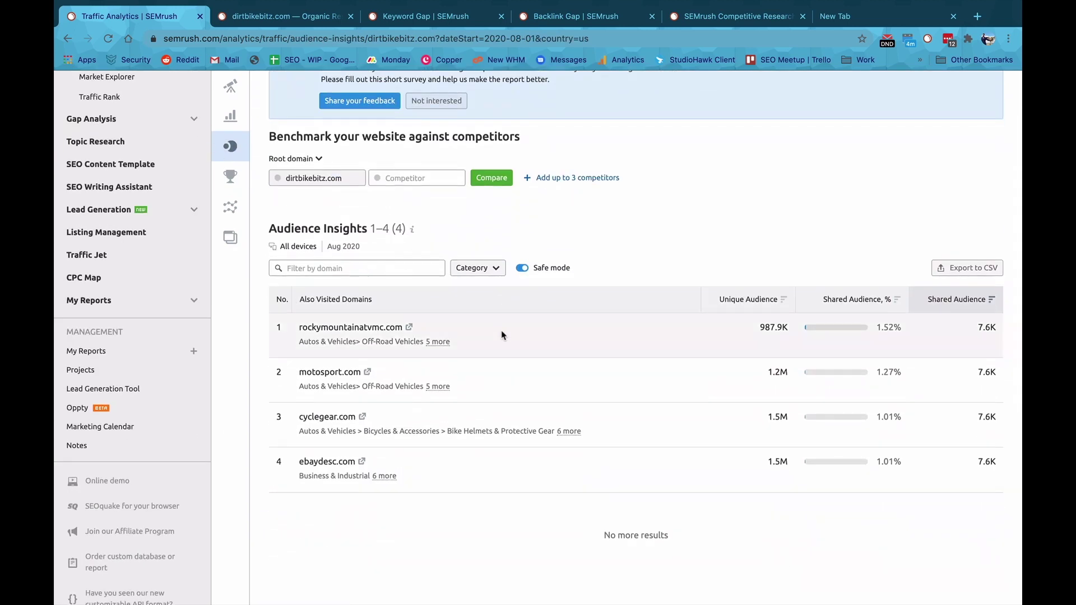
scroll(501, 335, "up", 5)
Review the Overview: 11.1K August 2020 visits, down 66.19%, with a 57% desktop / 43% mobile split.
left_click(297, 219)
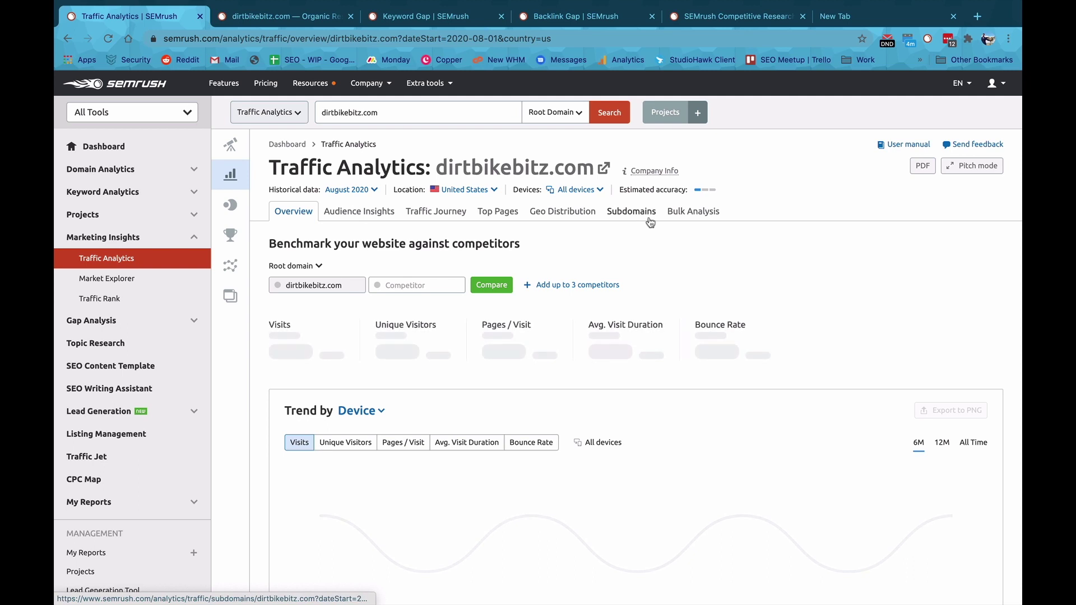
scroll(645, 218, "down", 2)
scroll(650, 221, "down", 3)
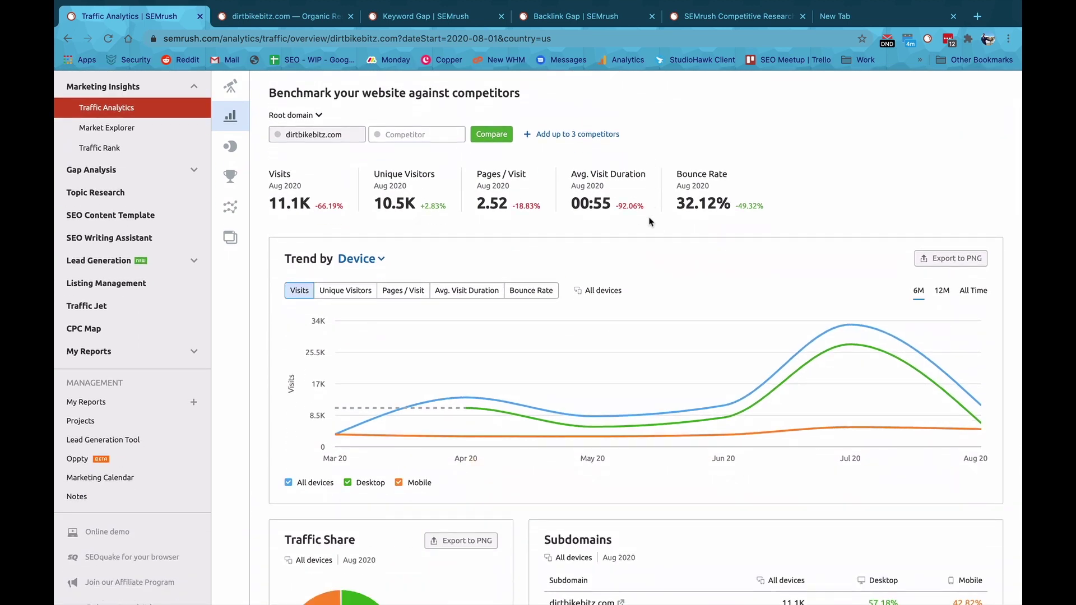
scroll(651, 222, "down", 5)
mouse_move(852, 200)
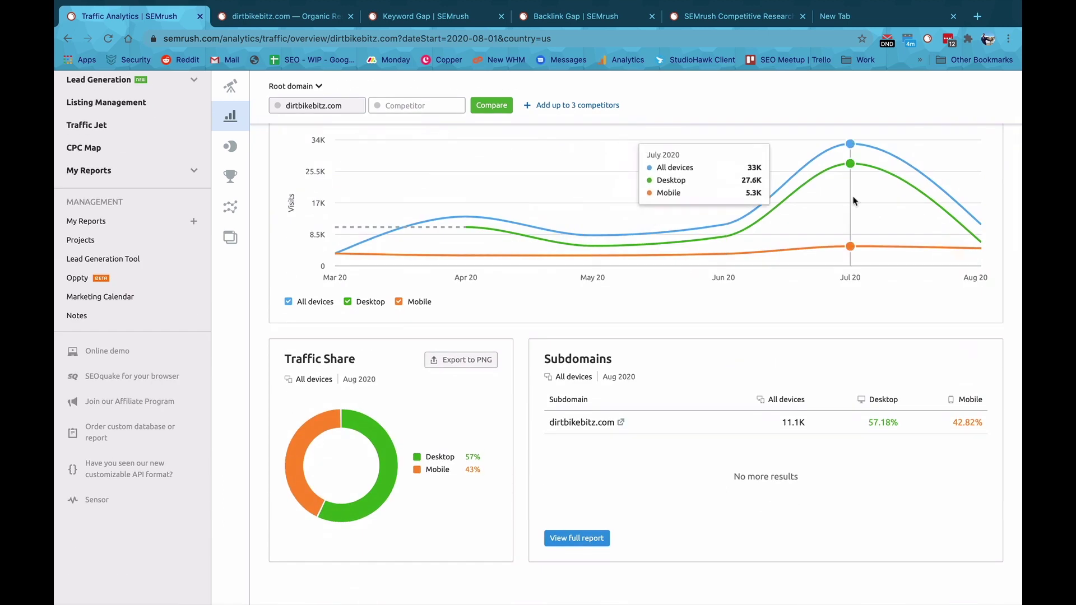
scroll(854, 200, "up", 2)
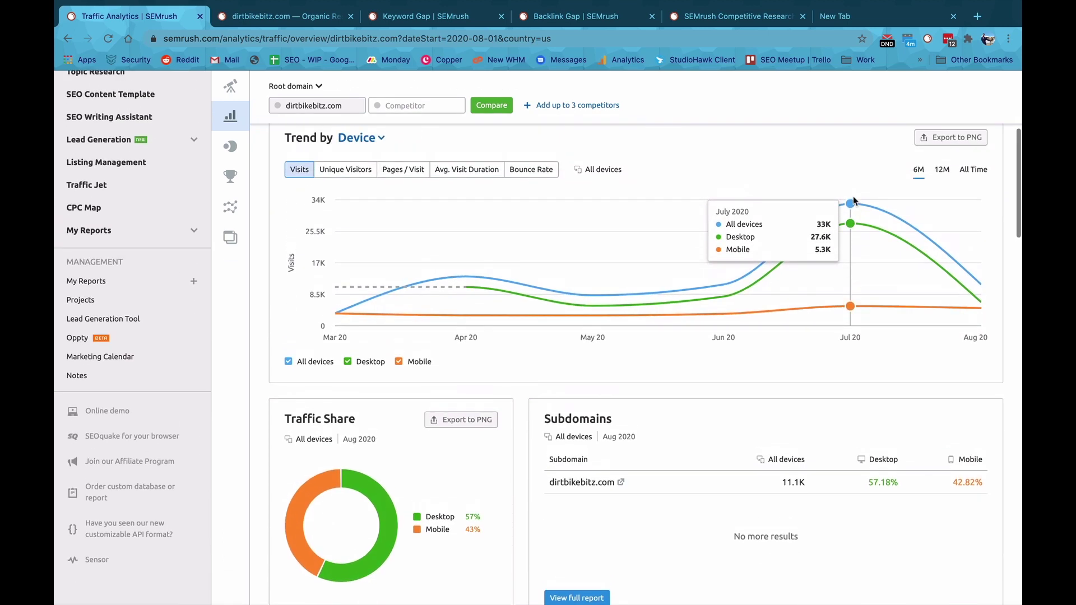
scroll(828, 417, "up", 2)
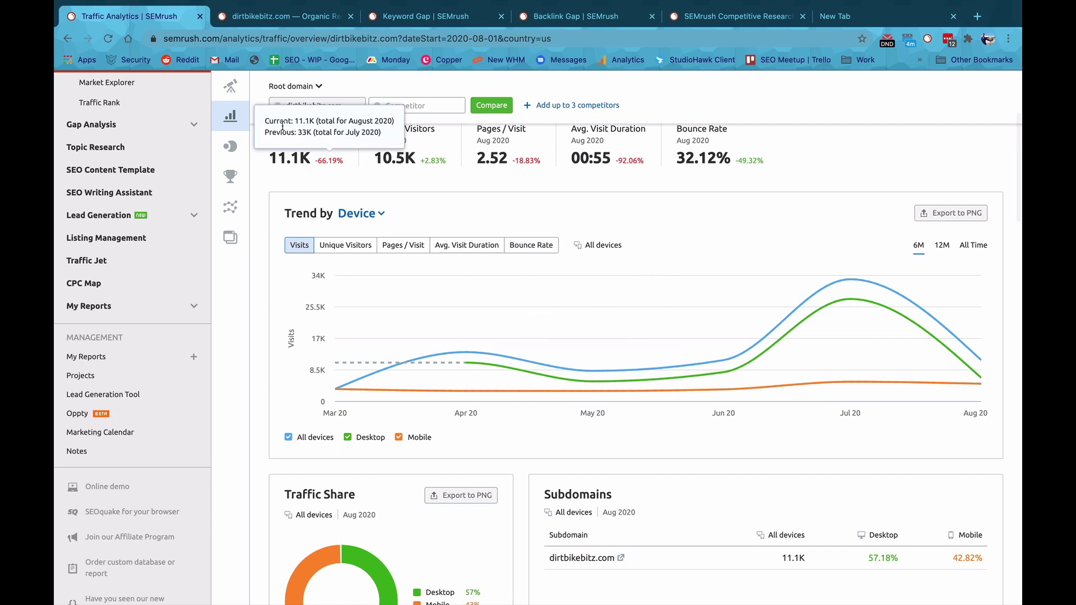
Inspect the Organic Research Competitive Positioning Map bubbles and the Organic Competitors table for dirtbikebitz.com.
left_click(259, 17)
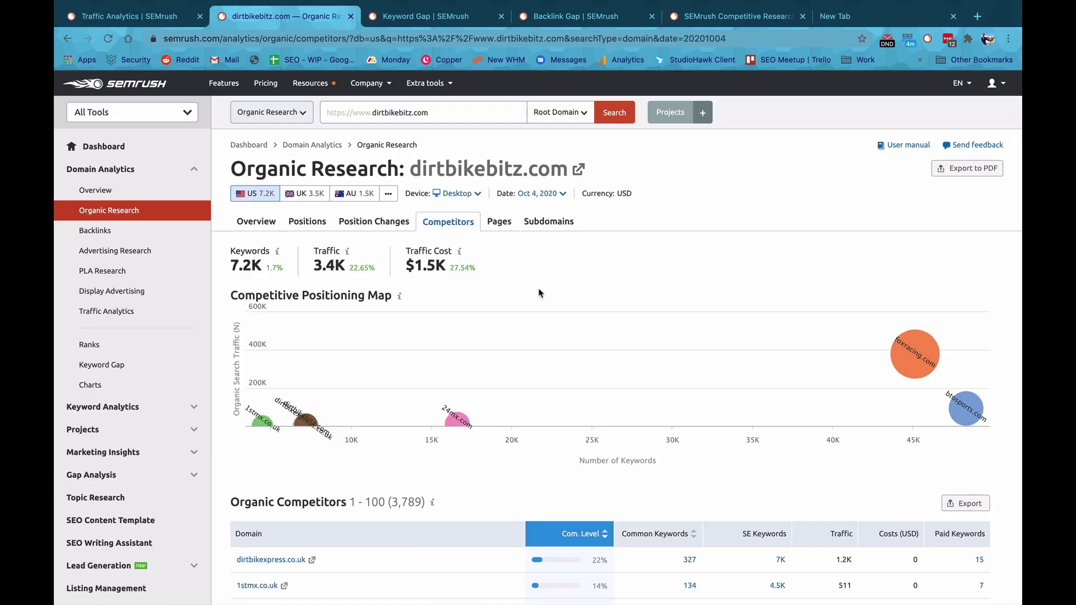
scroll(540, 293, "down", 1)
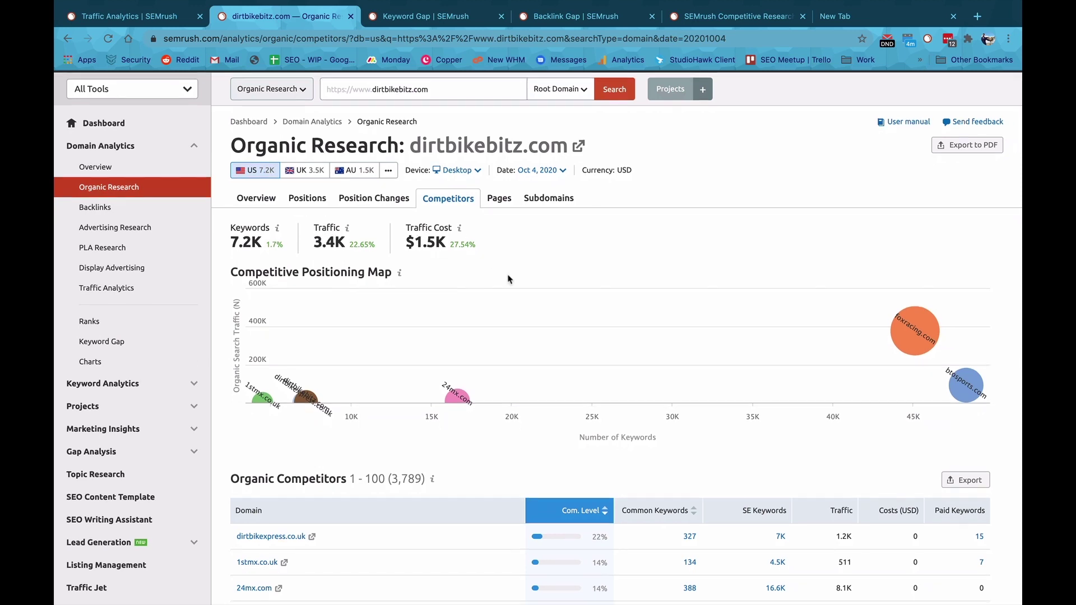
scroll(508, 278, "down", 3)
mouse_move(901, 264)
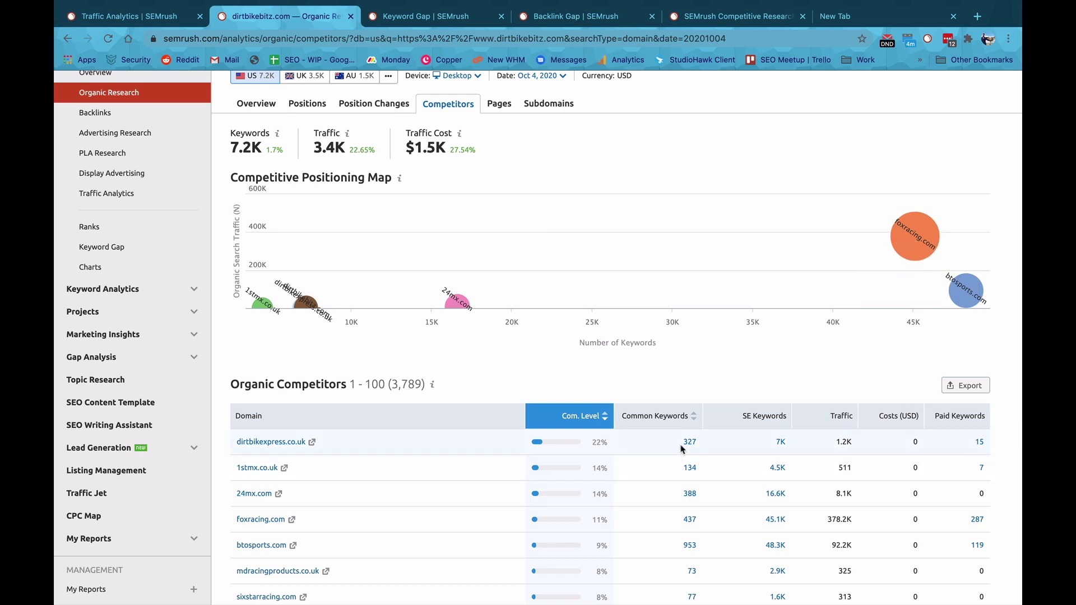
mouse_move(930, 250)
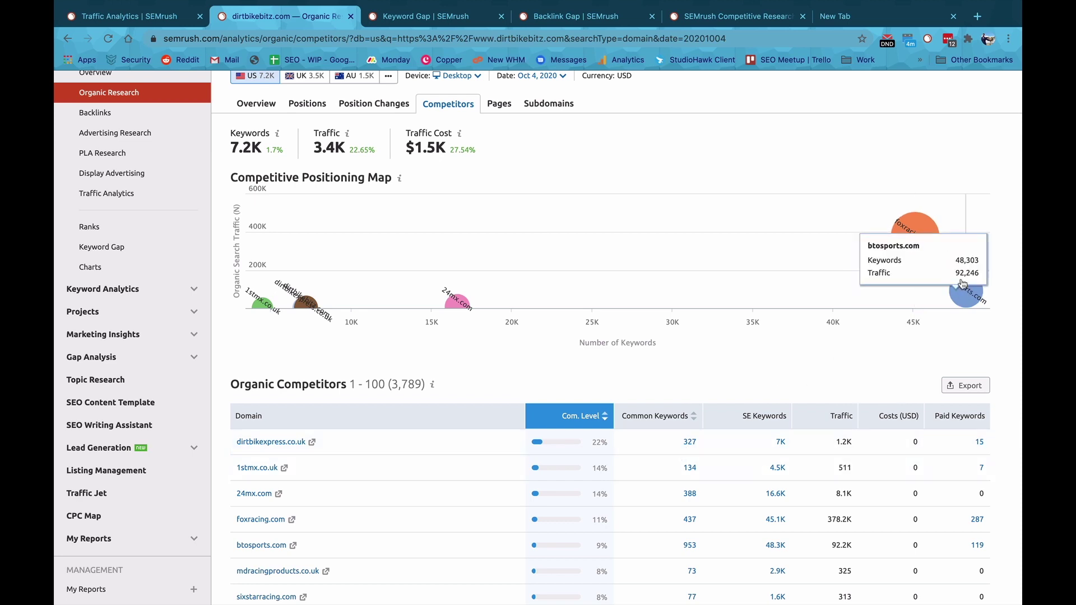
scroll(560, 252, "up", 1)
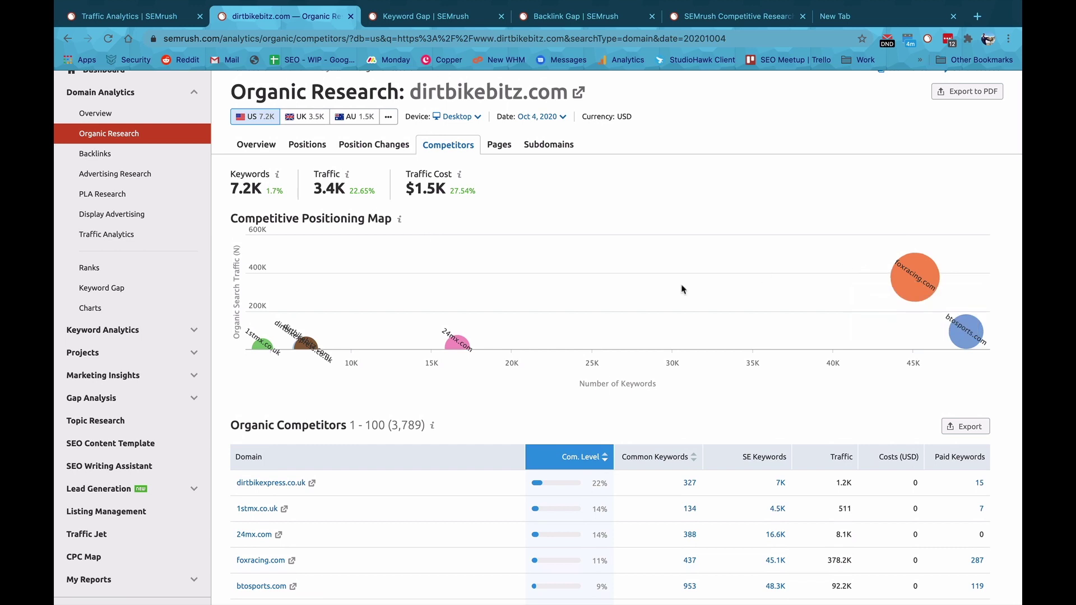
mouse_move(438, 342)
Compare keyword overlap: dirtbikebitz.com 7.2K vs 24mx.com 16.3K, dirtbikeexpress.co.uk 6.9K, foxracing.com 42K.
left_click(400, 18)
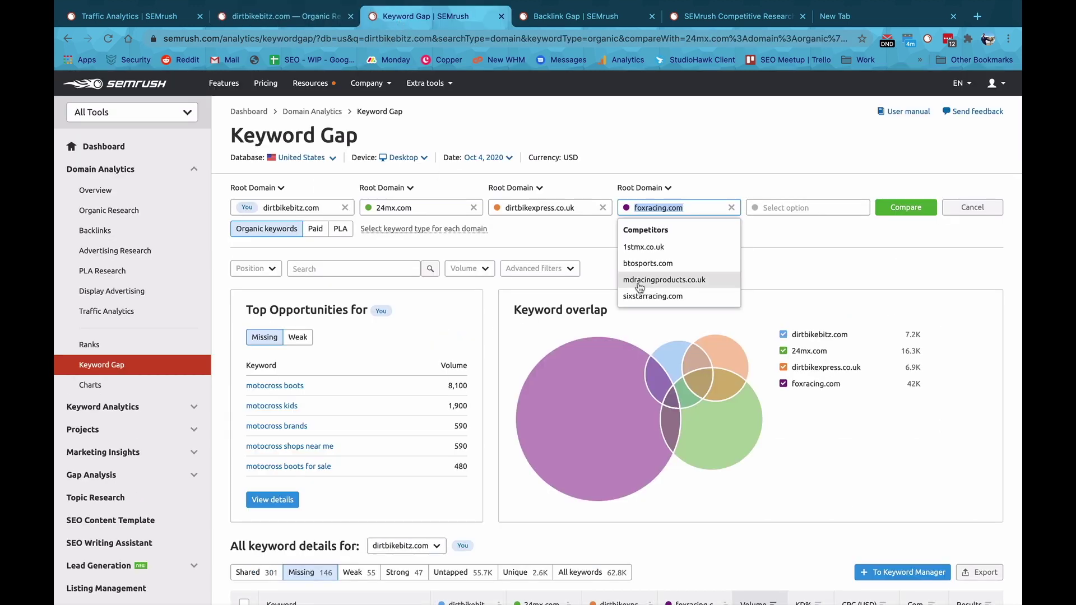
left_click(601, 182)
left_click(287, 18)
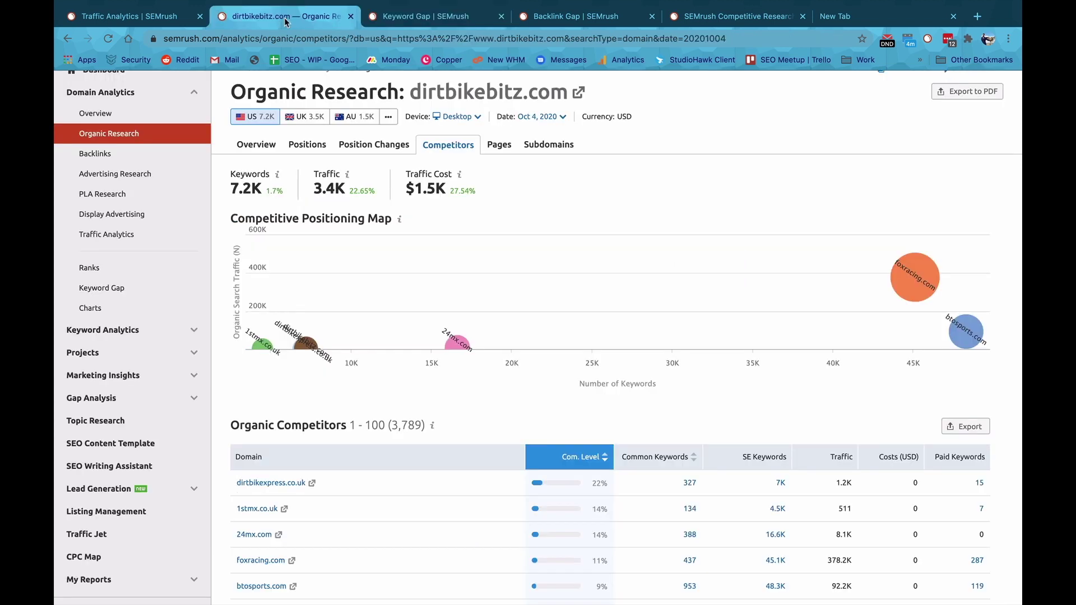
left_click(404, 25)
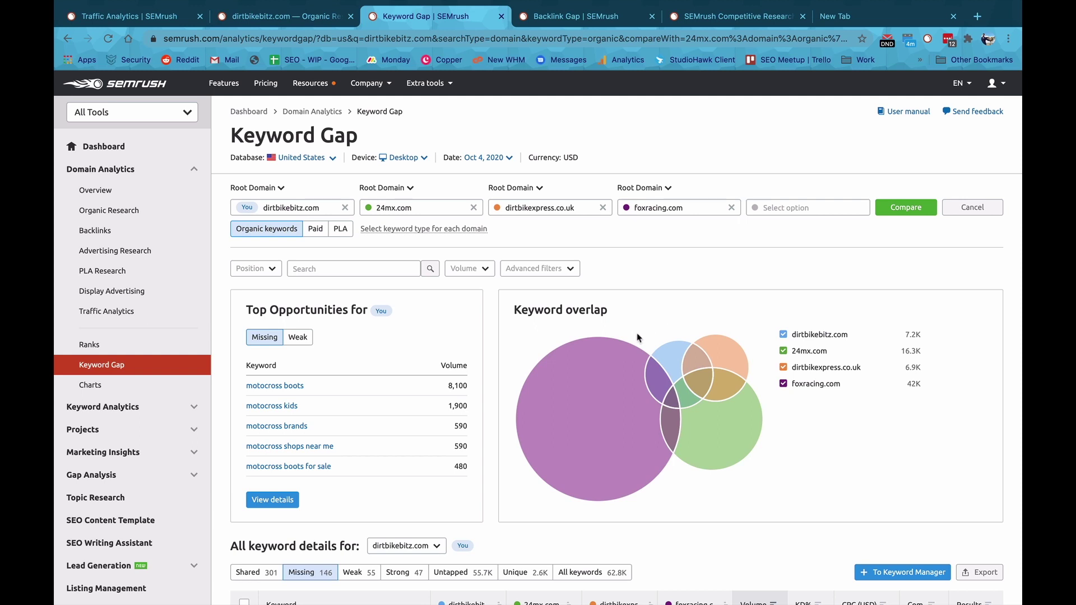
mouse_move(631, 349)
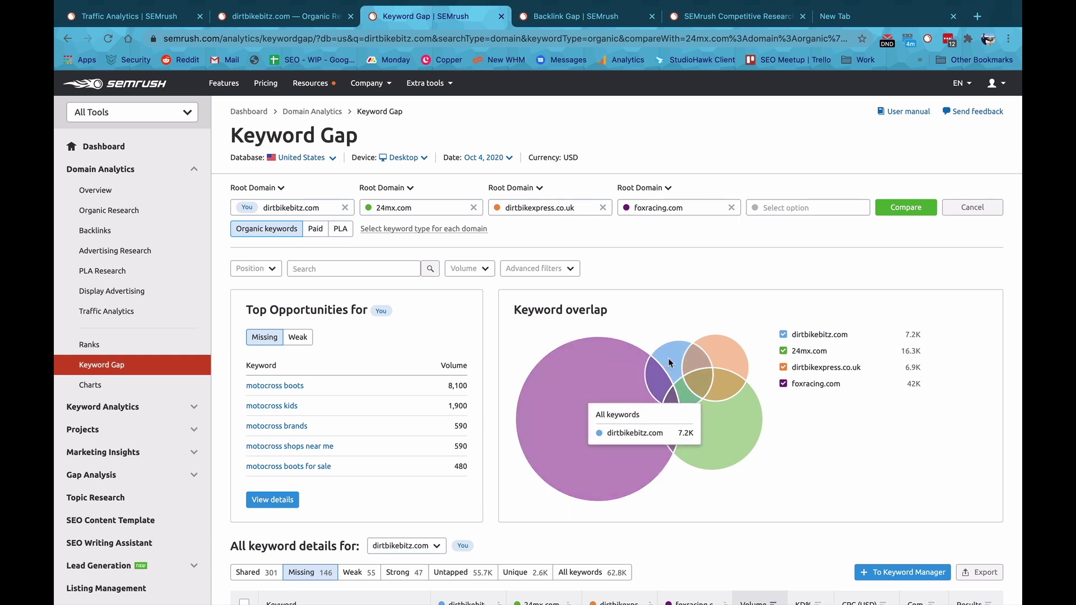
mouse_move(669, 361)
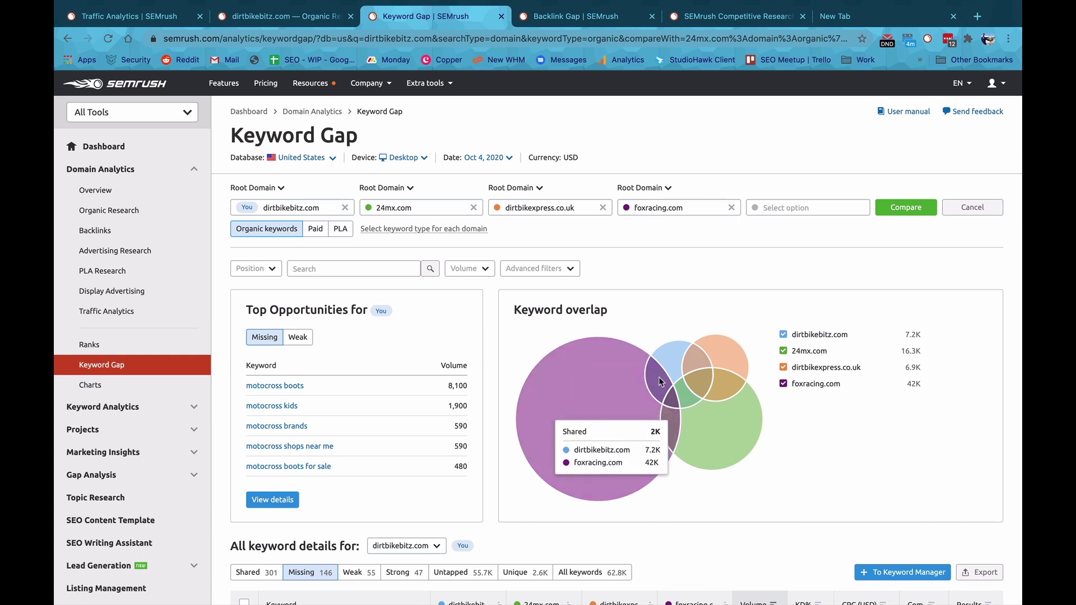
mouse_move(687, 397)
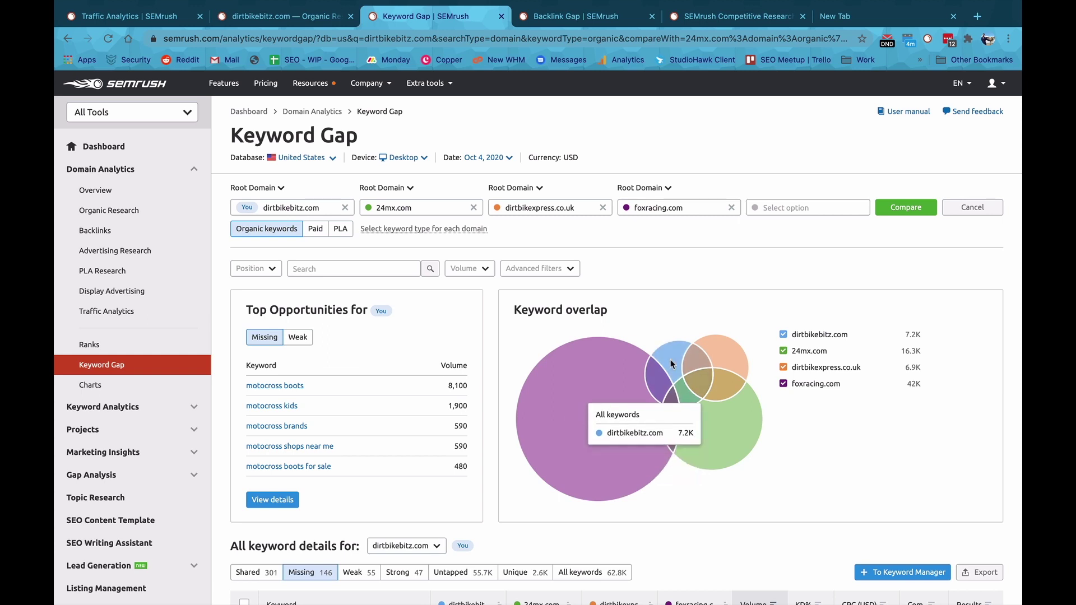
scroll(671, 363, "down", 5)
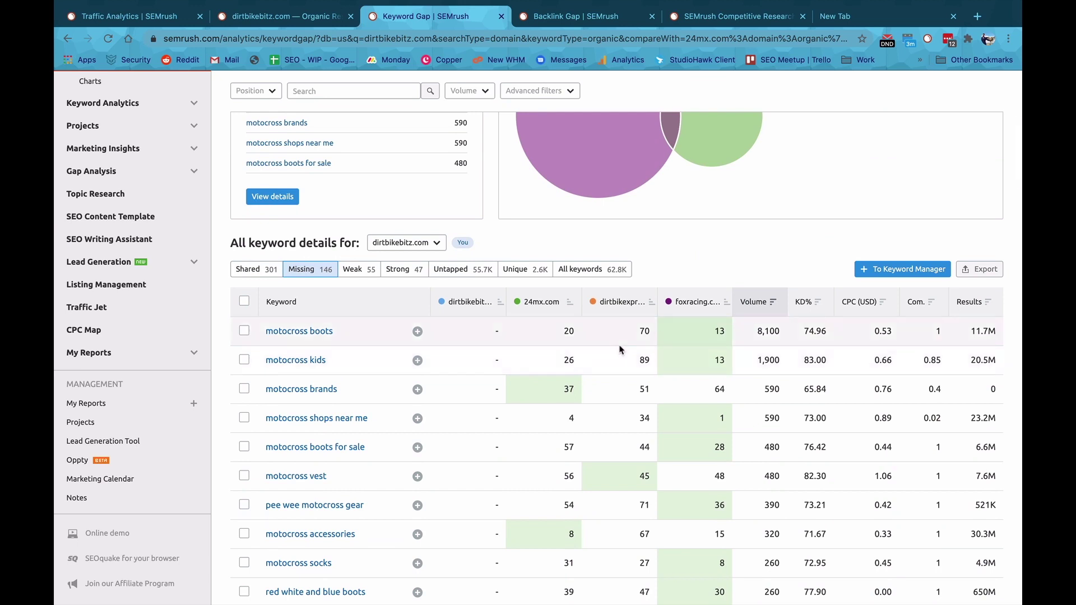
scroll(620, 350, "down", 1)
left_click(621, 283)
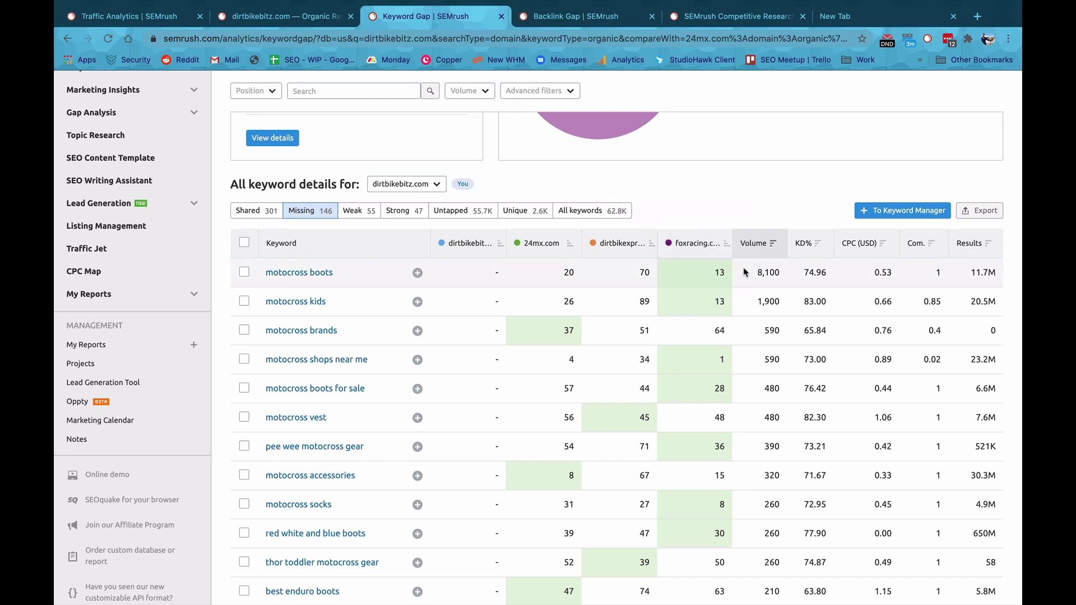
scroll(485, 274, "down", 2)
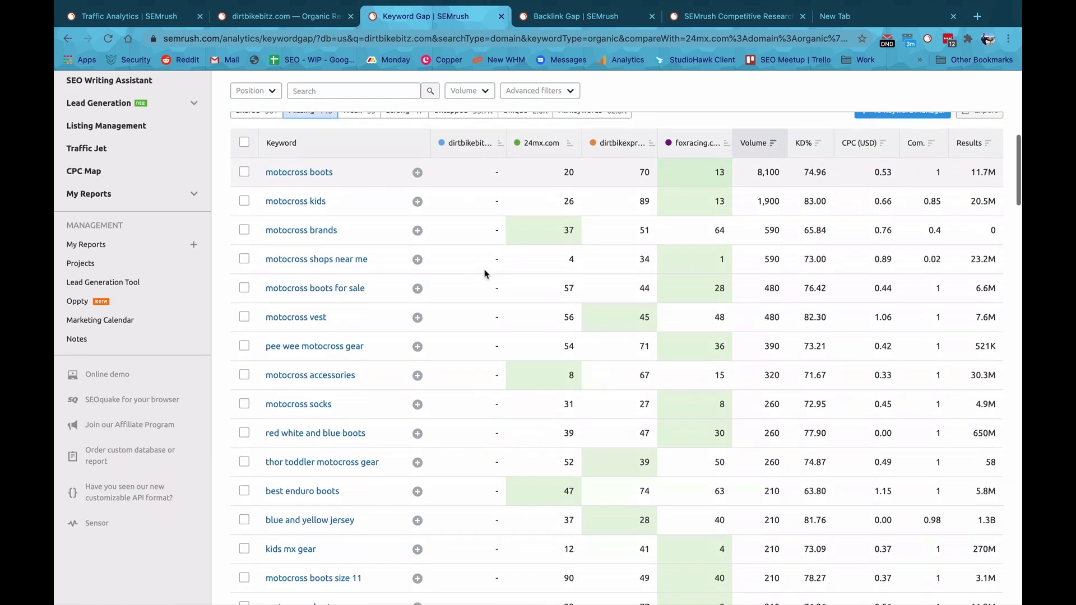
left_click(690, 223)
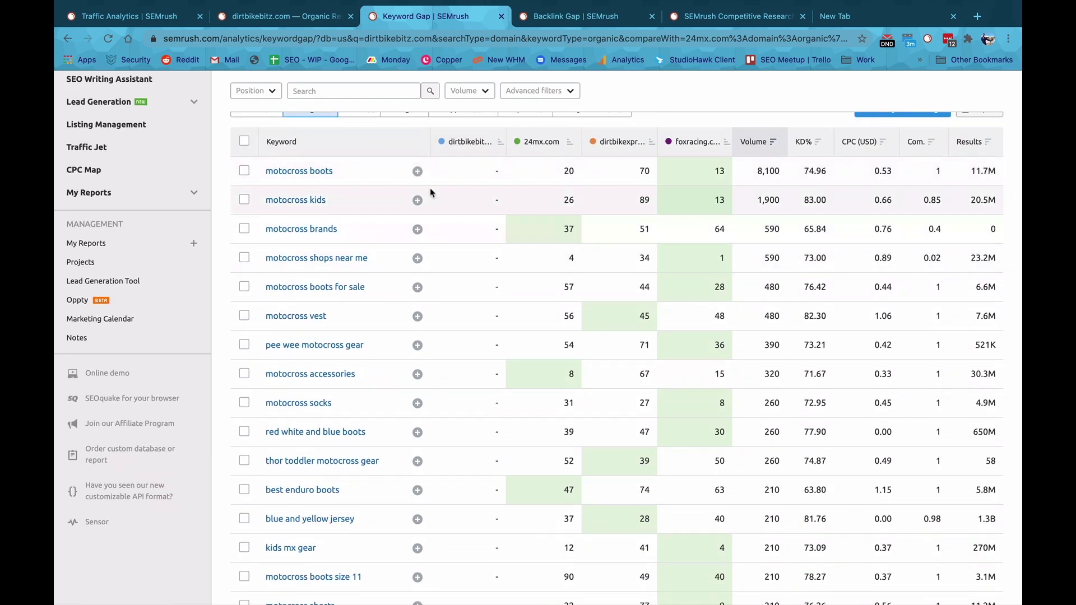
scroll(465, 266, "up", 1)
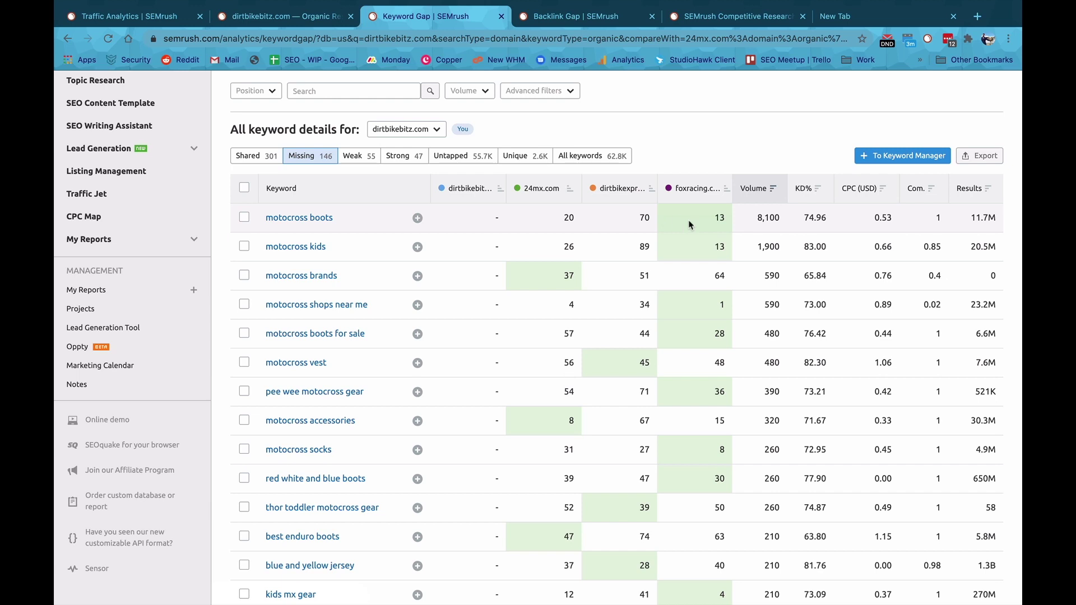
mouse_move(688, 219)
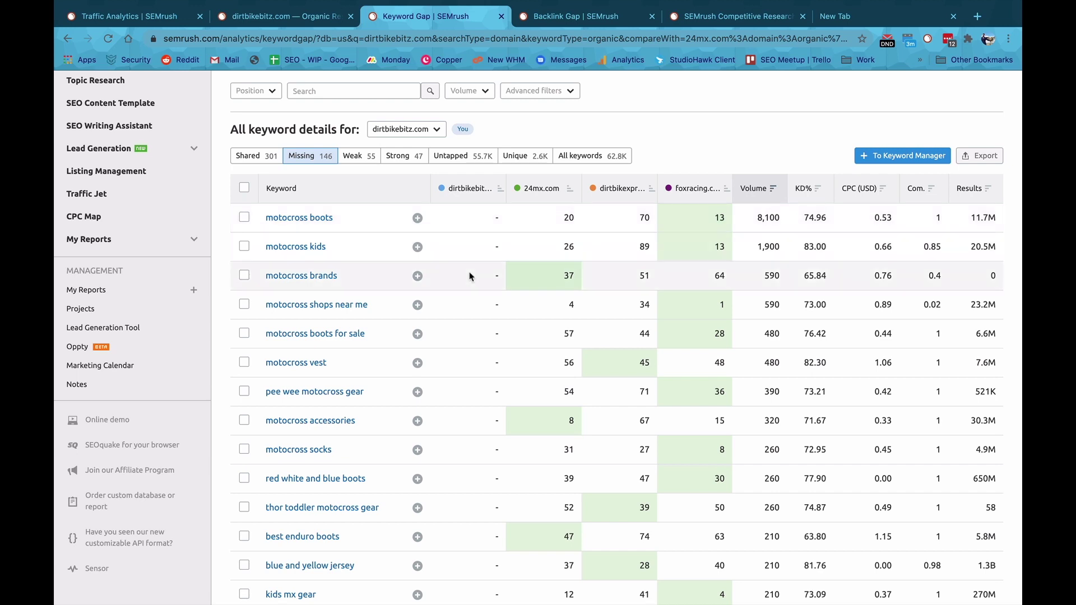
scroll(472, 269, "down", 7)
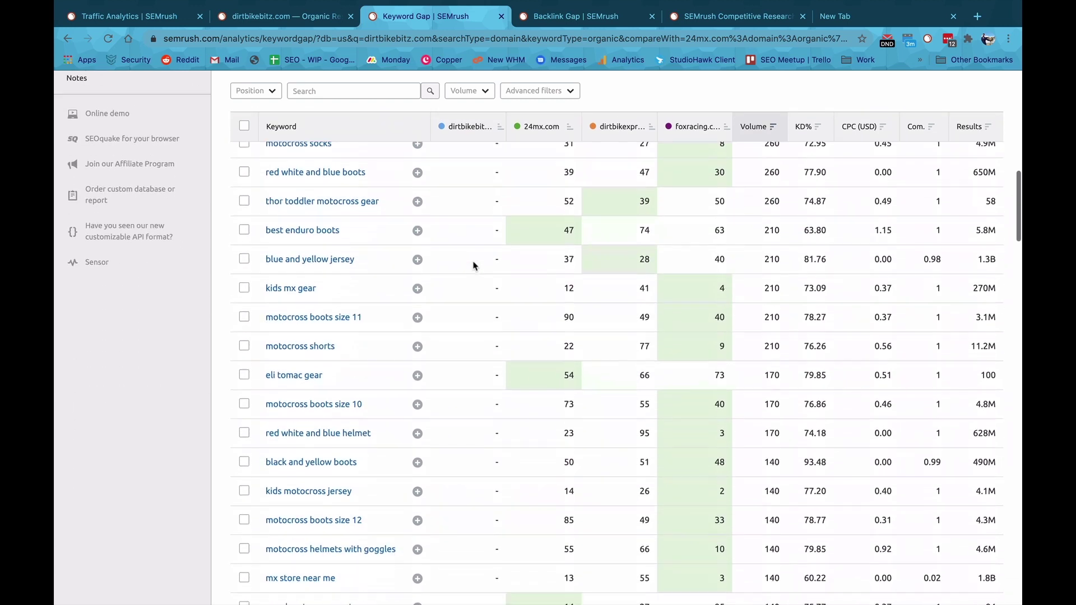
scroll(474, 267, "up", 7)
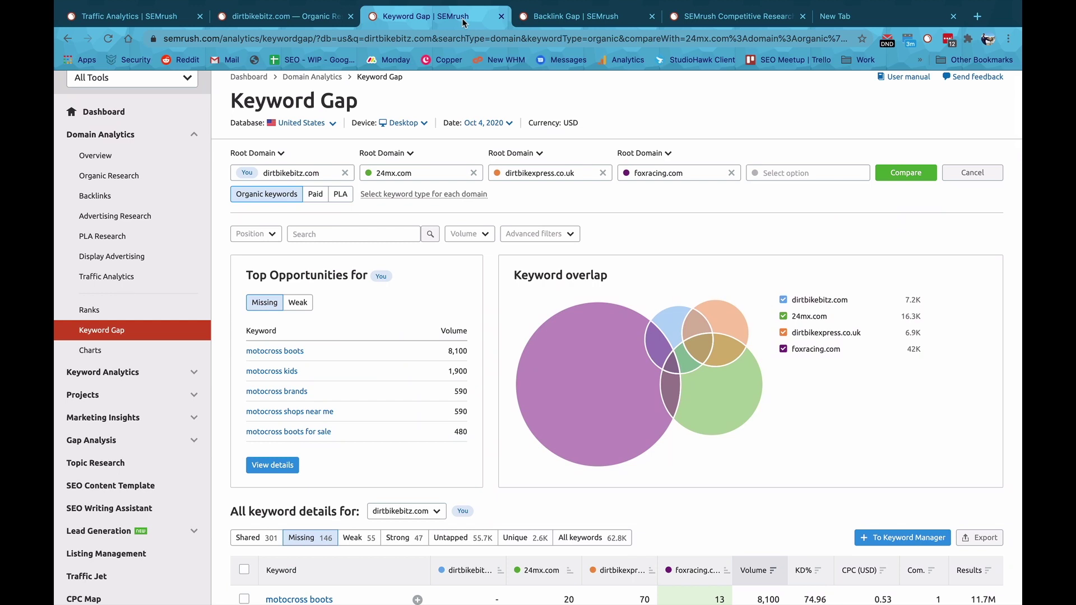
Scroll through the Backlink Gap prospects table for dirtbikebitz.com.
left_click(554, 18)
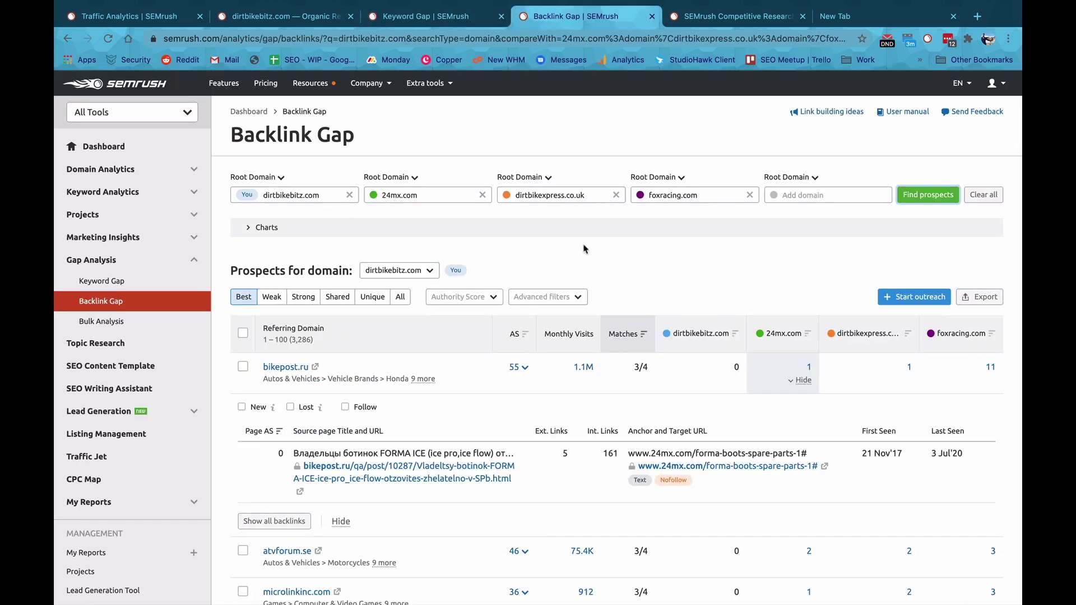
scroll(583, 249, "down", 3)
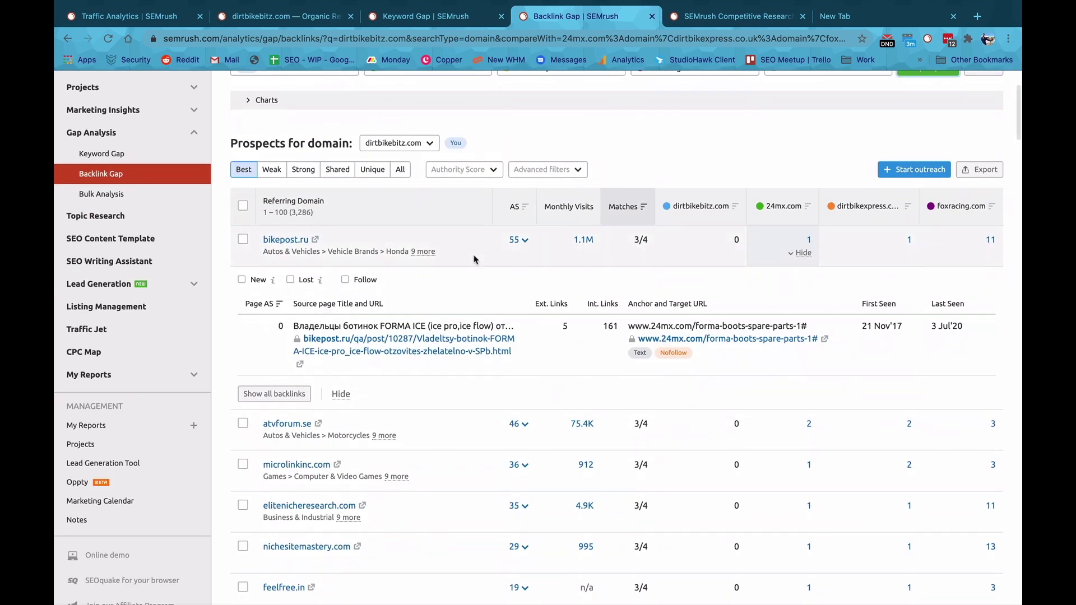
scroll(491, 245, "down", 4)
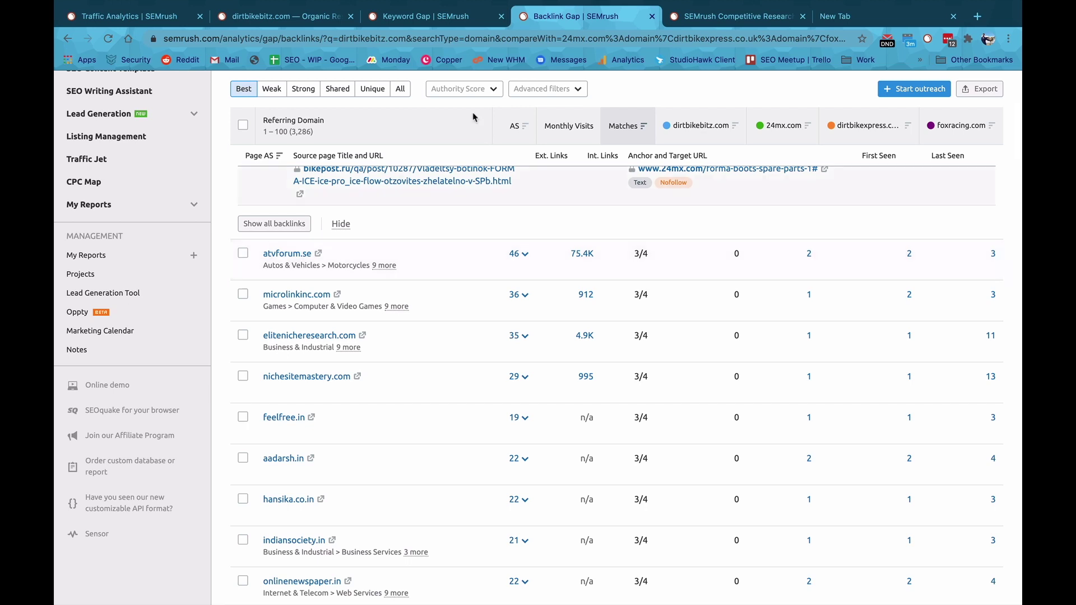
Flick through the Competitive Research and Keyword Gap reports, ending on Organic Research competitors.
left_click(285, 18)
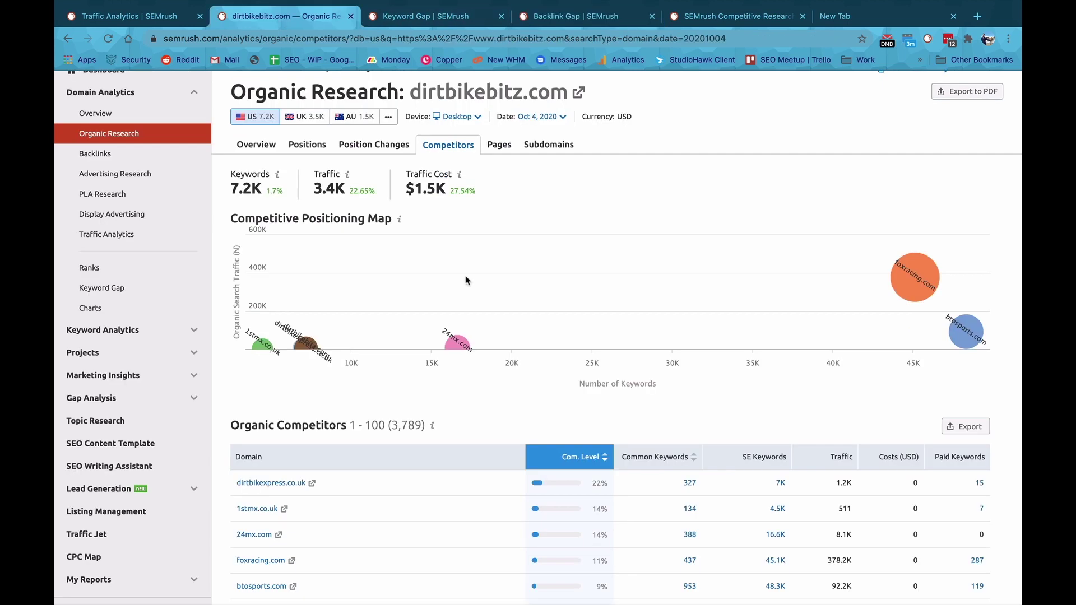
left_click(561, 11)
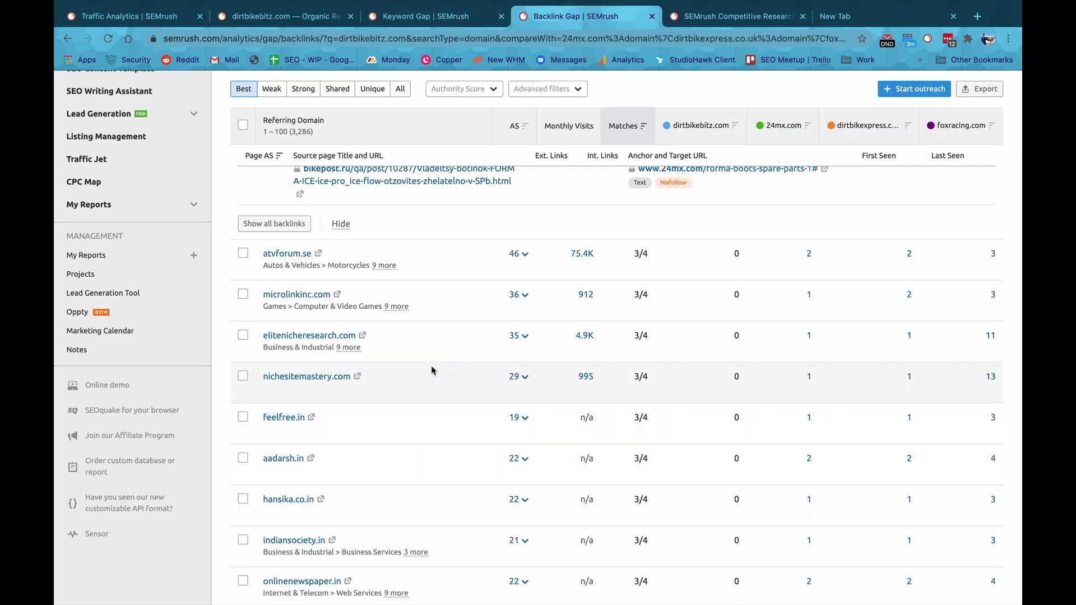
left_click(728, 20)
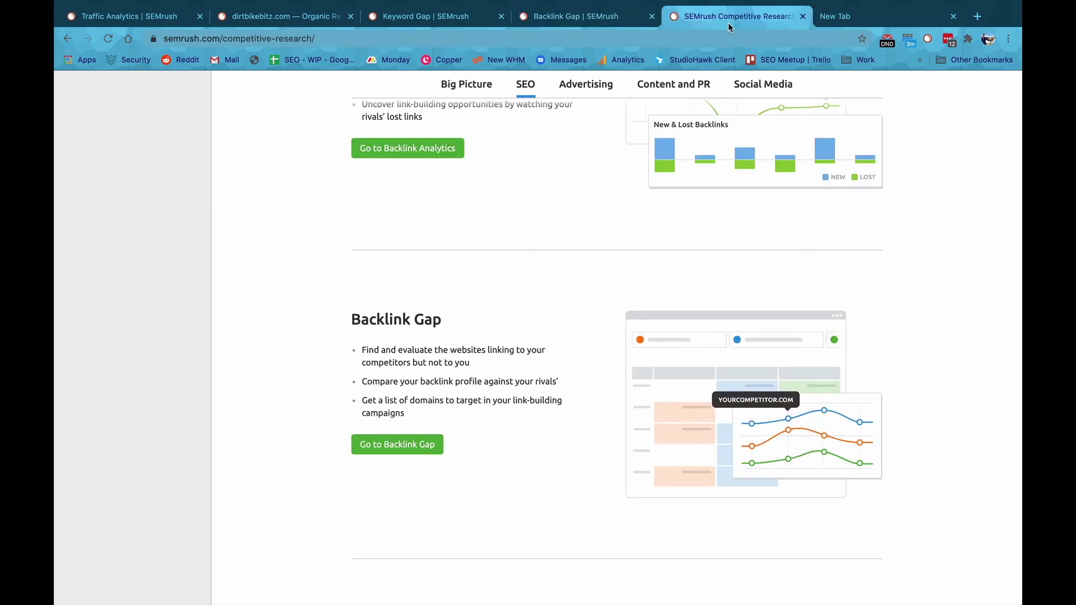
left_click(606, 23)
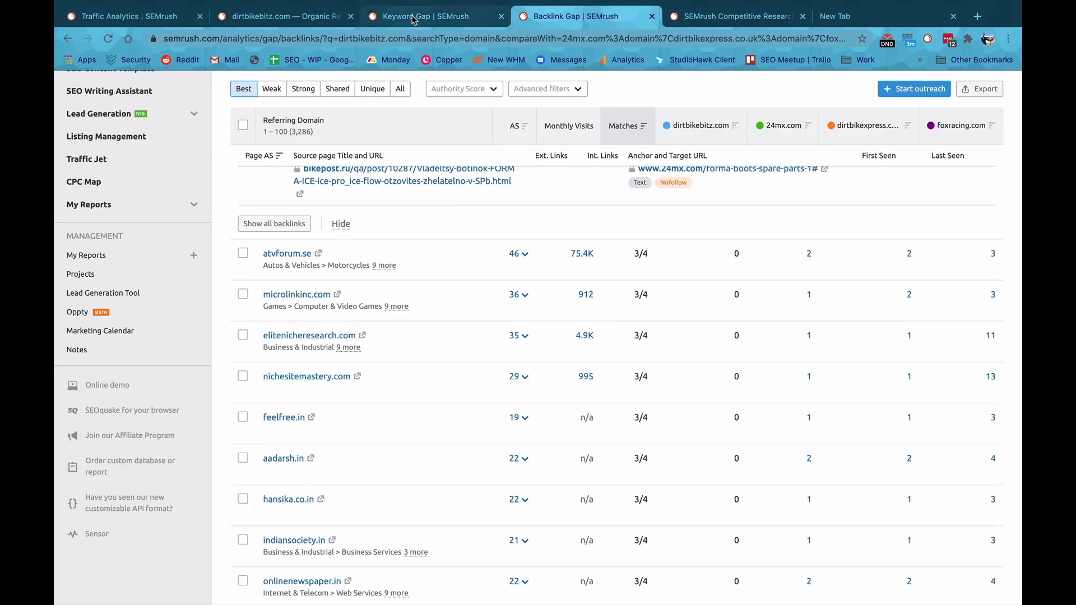
left_click(412, 20)
left_click(303, 23)
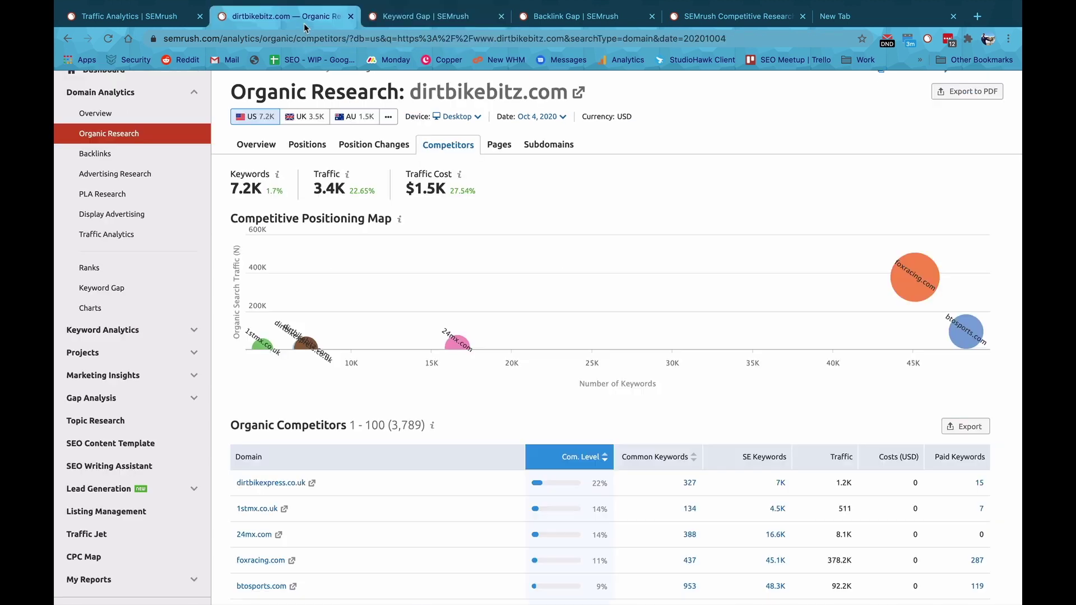